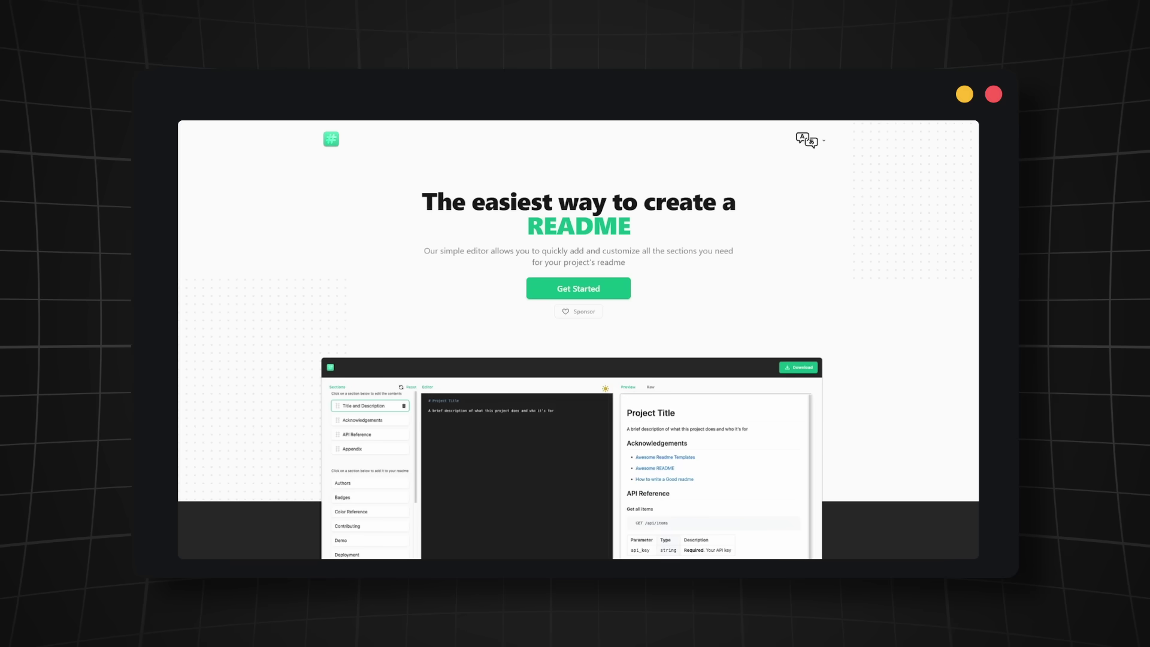
# Step: Start the readme.so editor and add the Installation, Usage/Examples and License sections
pyautogui.click(577, 288)
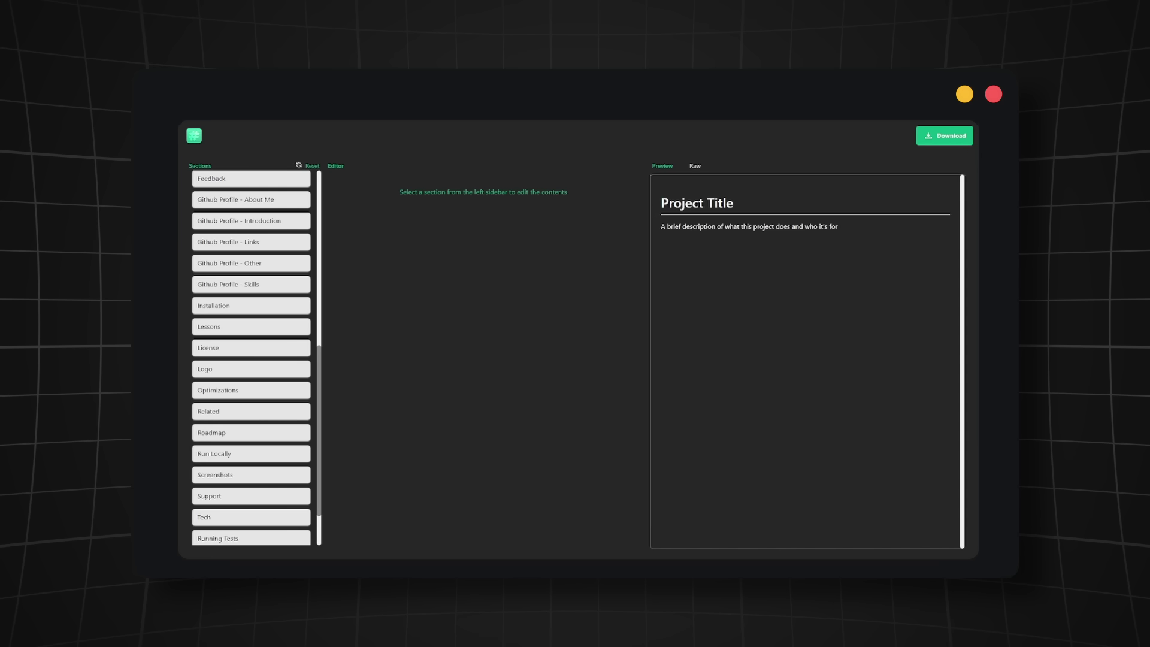
pyautogui.click(250, 306)
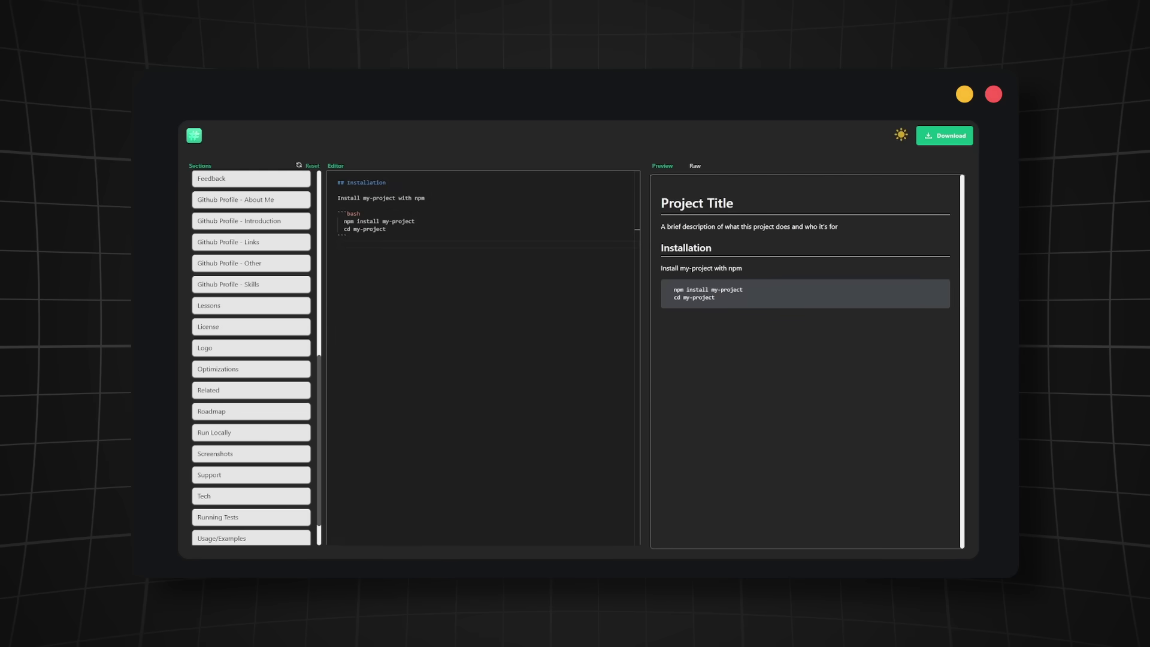
pyautogui.scroll(-1, 250, 360)
pyautogui.click(251, 495)
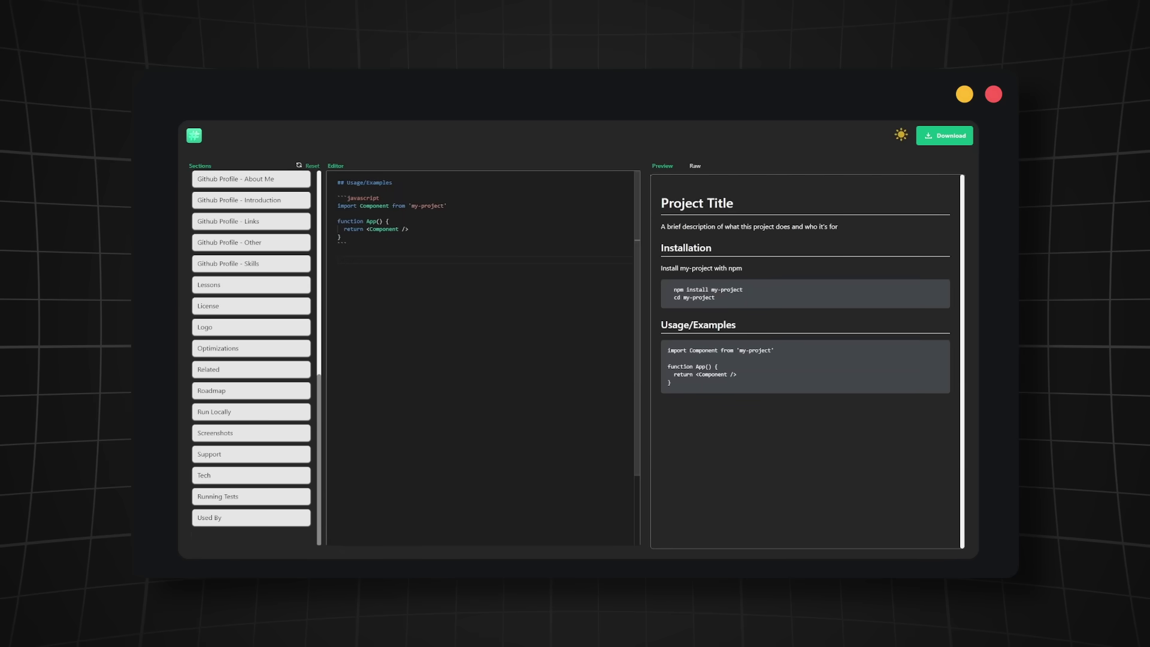
pyautogui.click(250, 306)
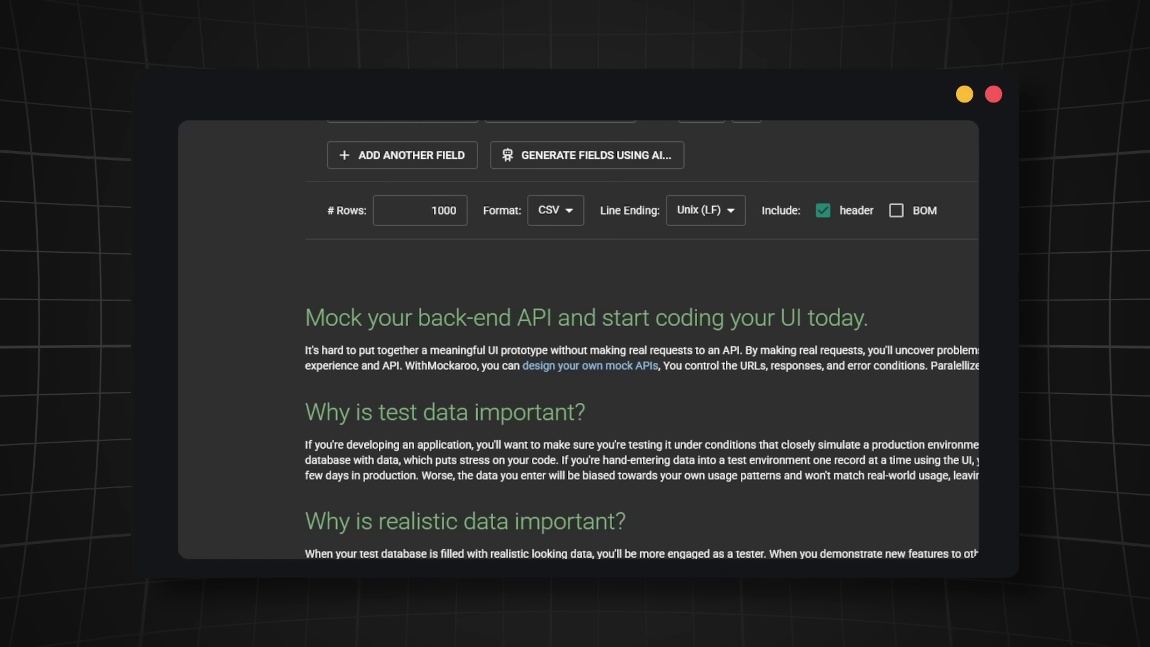
# Step: Expand Mockaroo's Format dropdown to list the available output formats
pyautogui.click(559, 216)
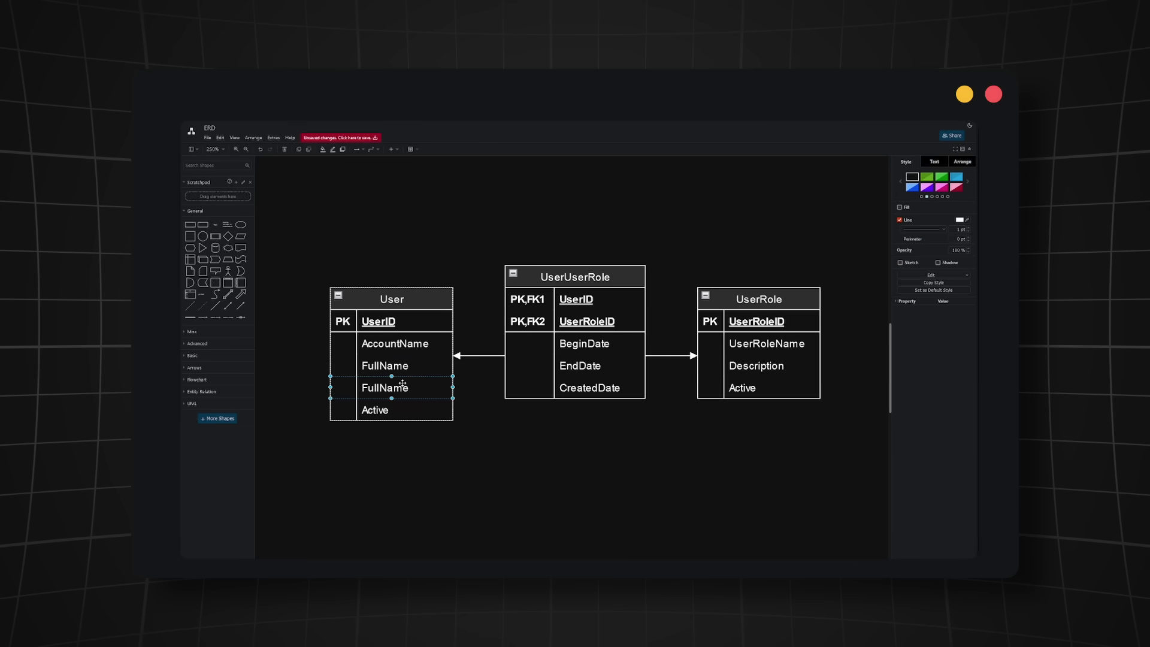
# Step: Rename the duplicated FullName row in the User table to Email
pyautogui.doubleClick(402, 385)
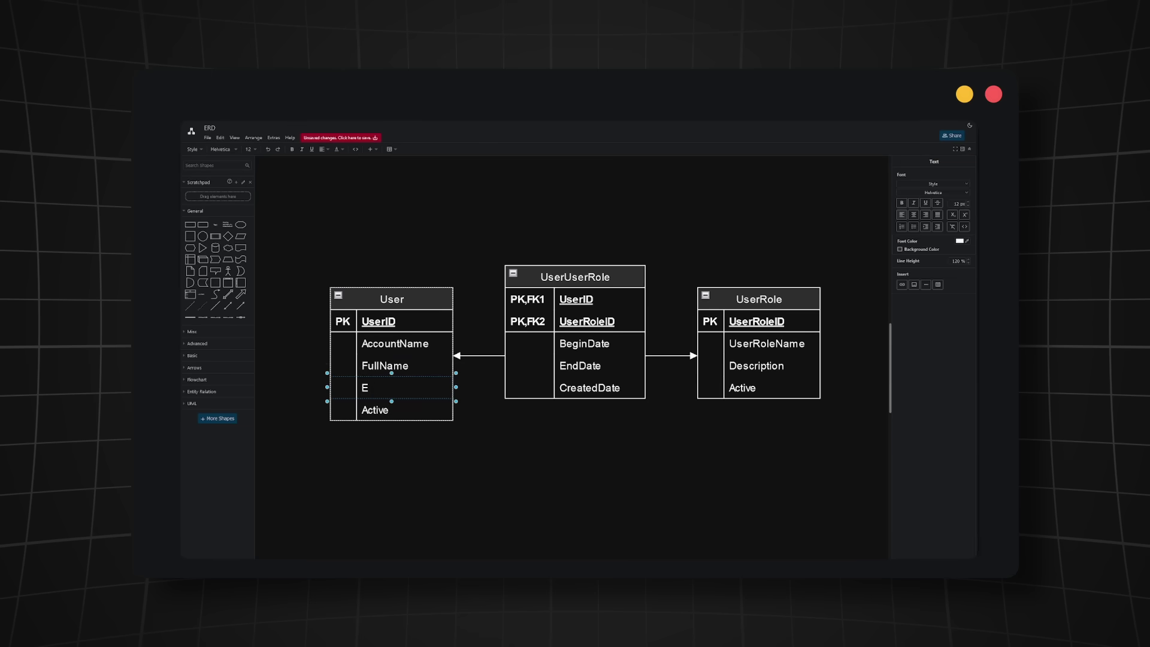
pyautogui.click(429, 477)
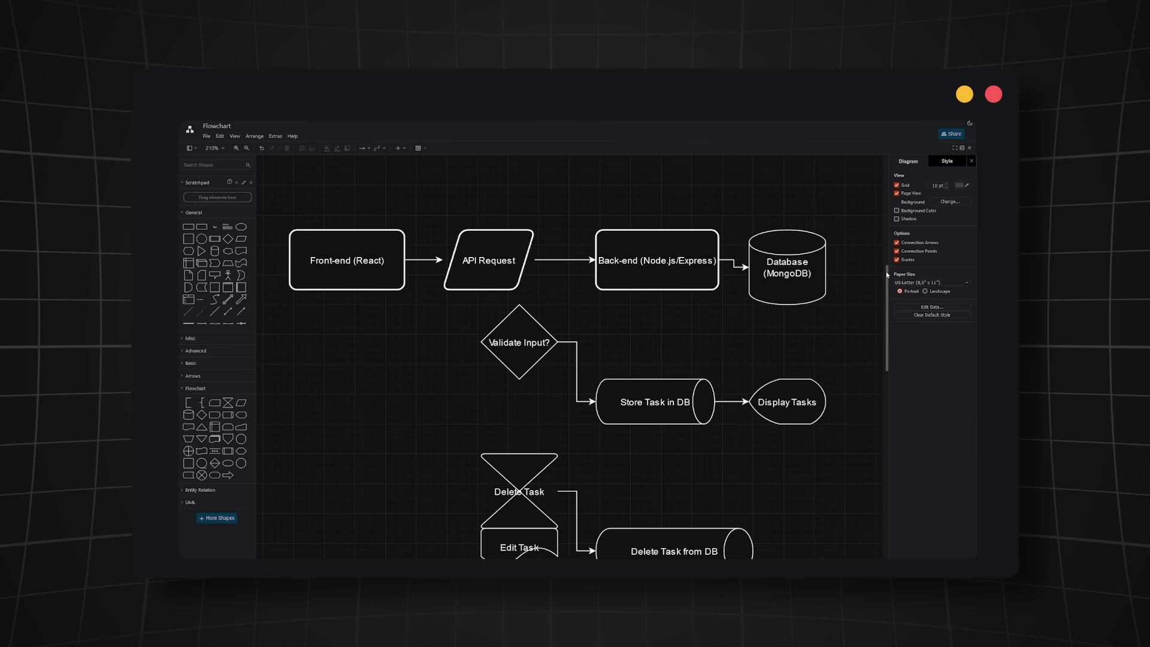
pyautogui.moveTo(887, 274); pyautogui.dragTo(889, 361)
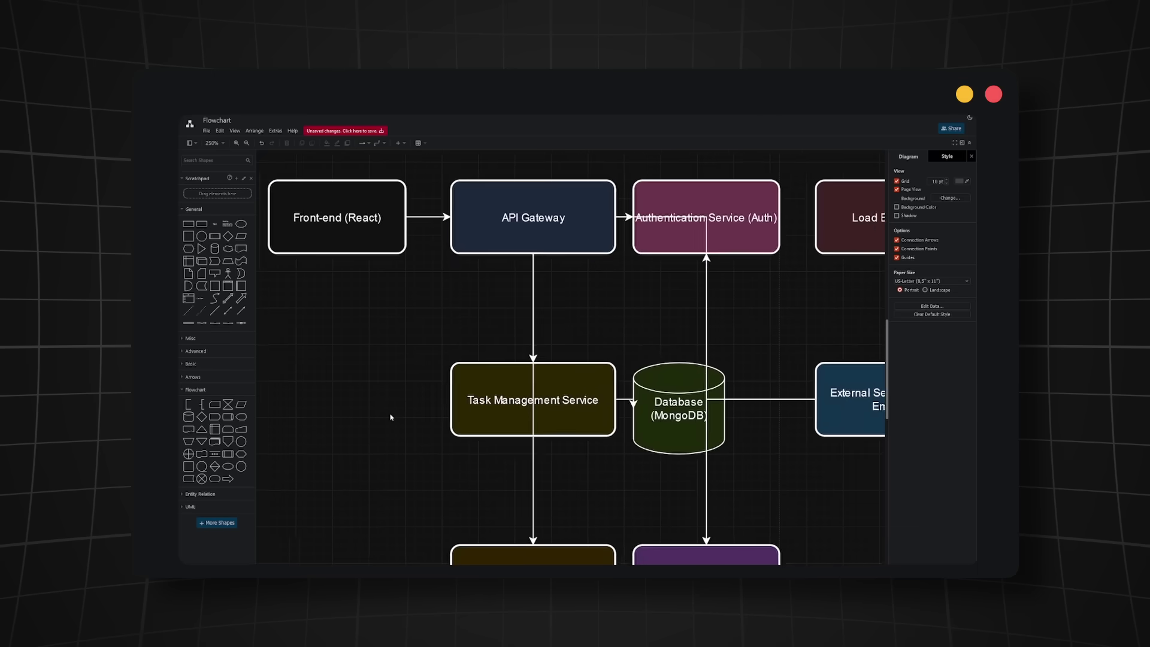
# Step: Pan the flowchart to reveal Load Balancer and External Services, then back left
pyautogui.moveTo(390, 417)
pyautogui.mouseDown()
pyautogui.moveTo(311, 408)
pyautogui.moveTo(299, 388)
pyautogui.mouseUp()
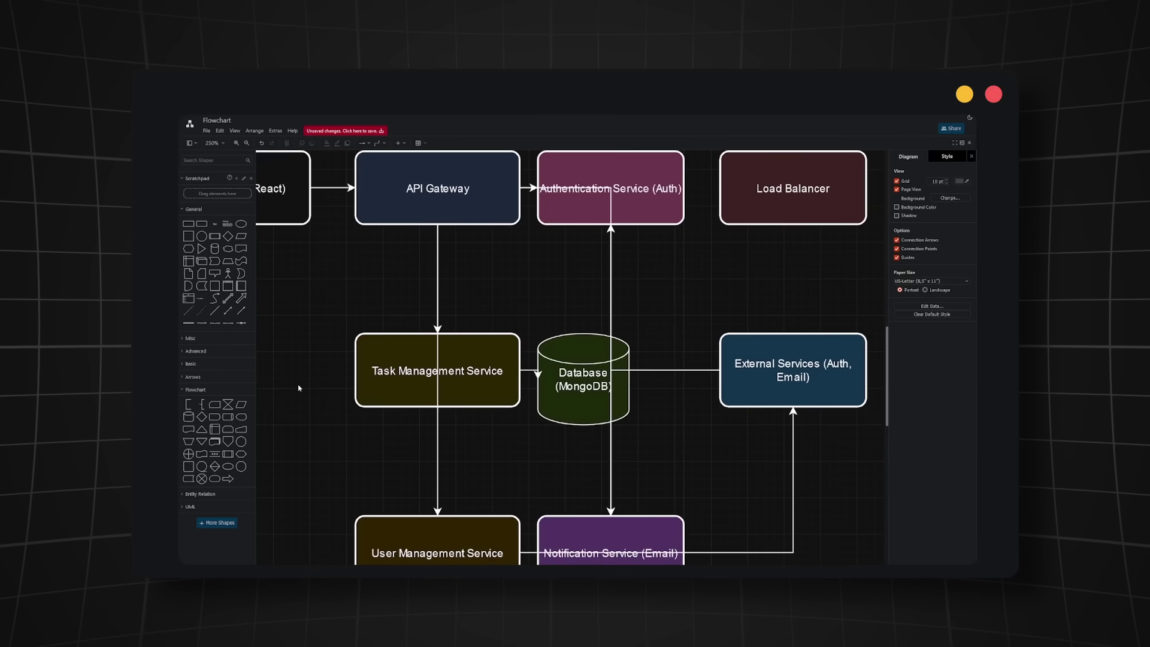
pyautogui.scroll(-2, 299, 388)
pyautogui.moveTo(302, 390); pyautogui.dragTo(376, 398)
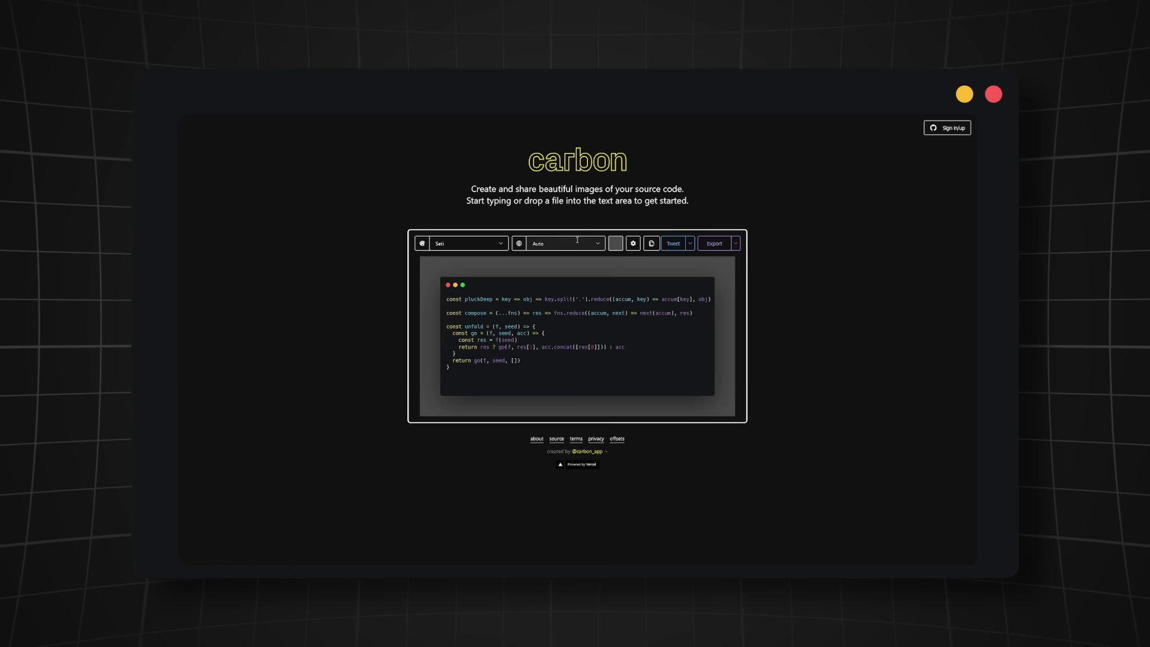
# Step: Set the Carbon snippet language to JavaScript and the theme to Night Owl
pyautogui.click(576, 240)
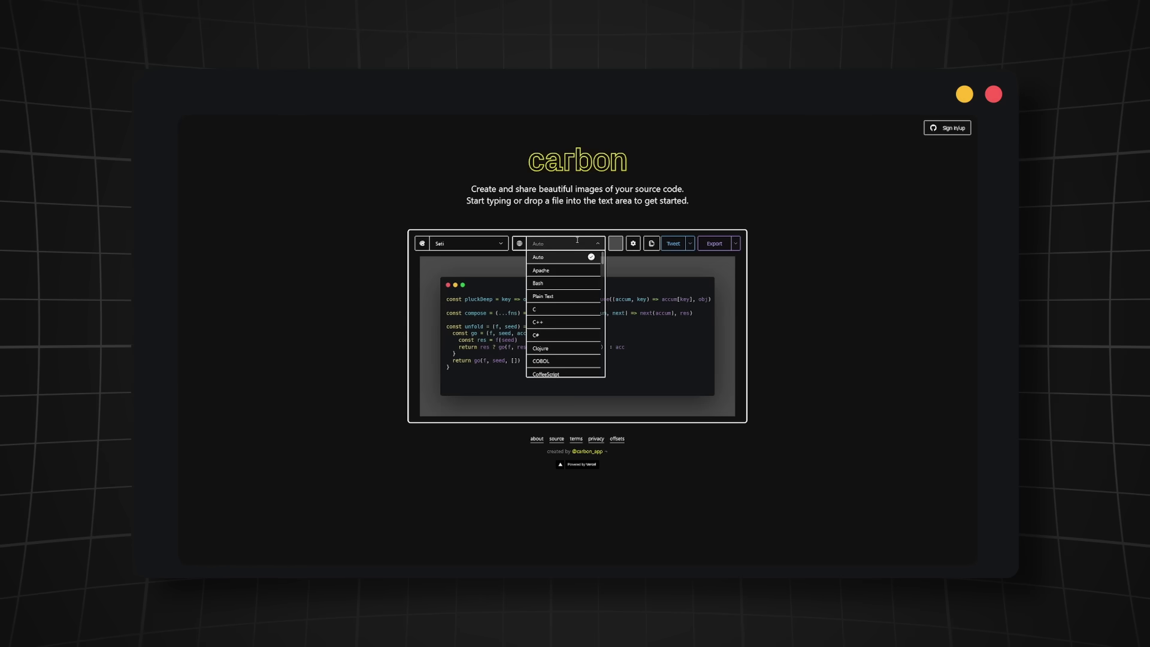
pyautogui.write('jav')
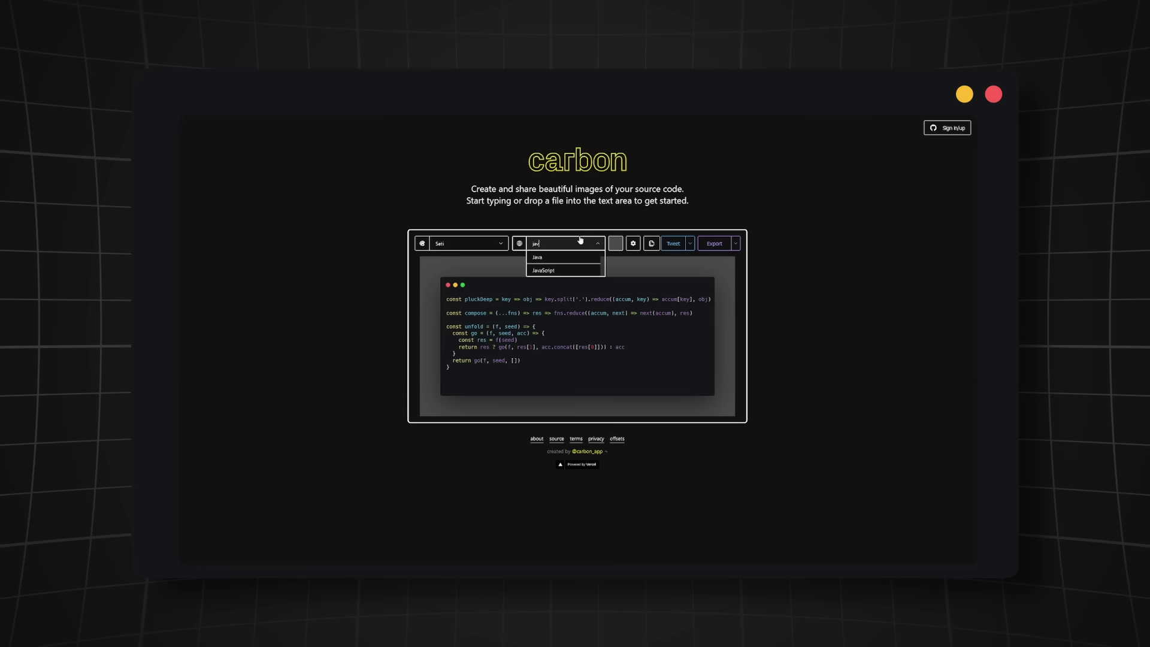
pyautogui.click(569, 270)
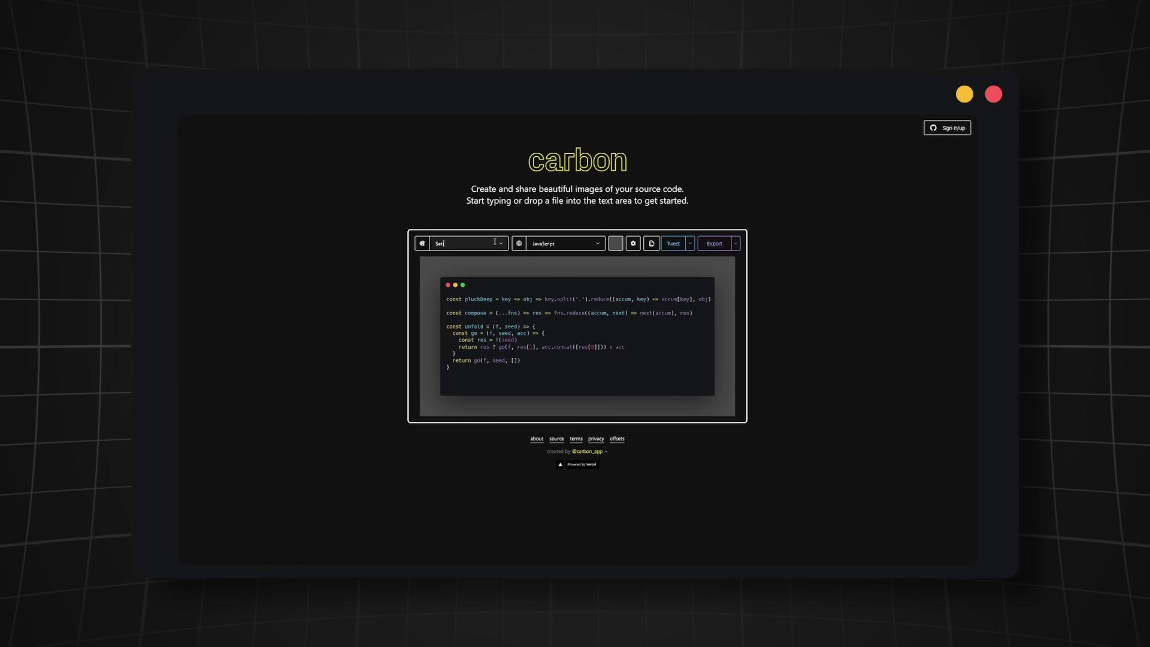
pyautogui.click(478, 281)
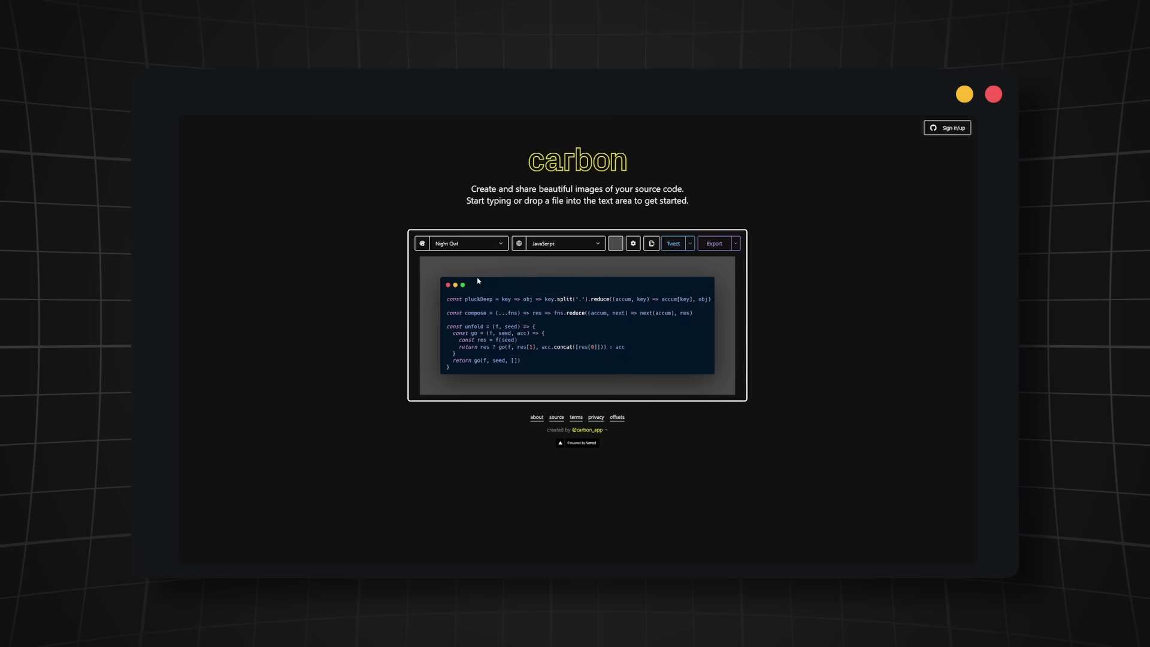
# Step: Give the snippet a red-pink background colour
pyautogui.click(620, 249)
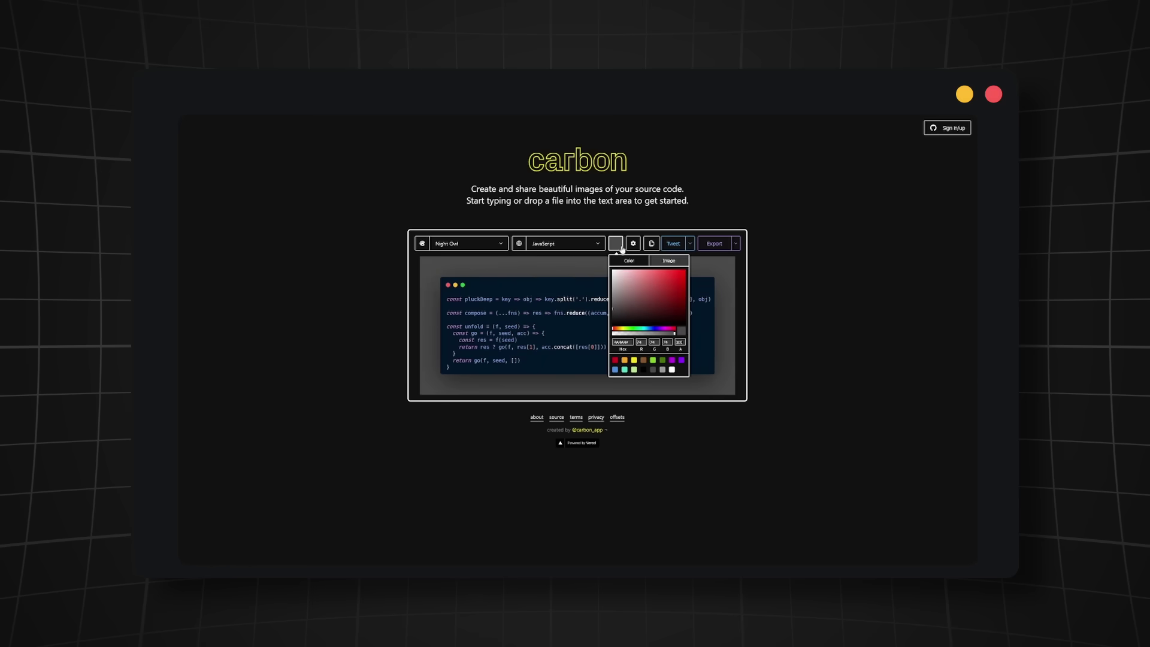
pyautogui.click(635, 283)
pyautogui.click(650, 284)
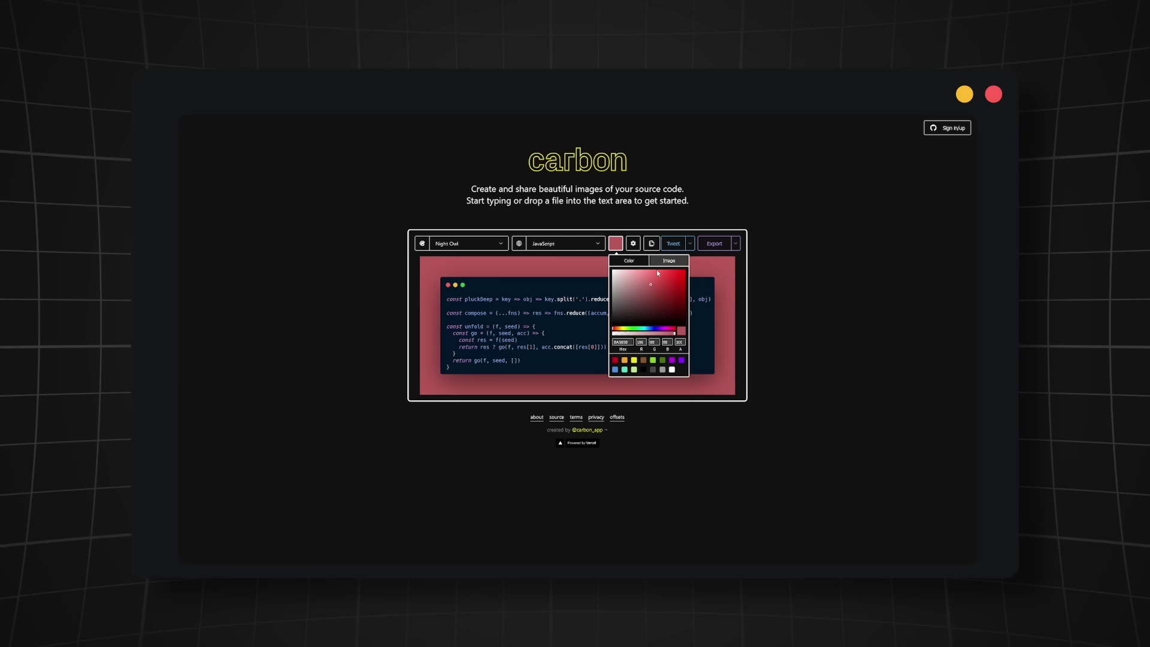
pyautogui.click(613, 245)
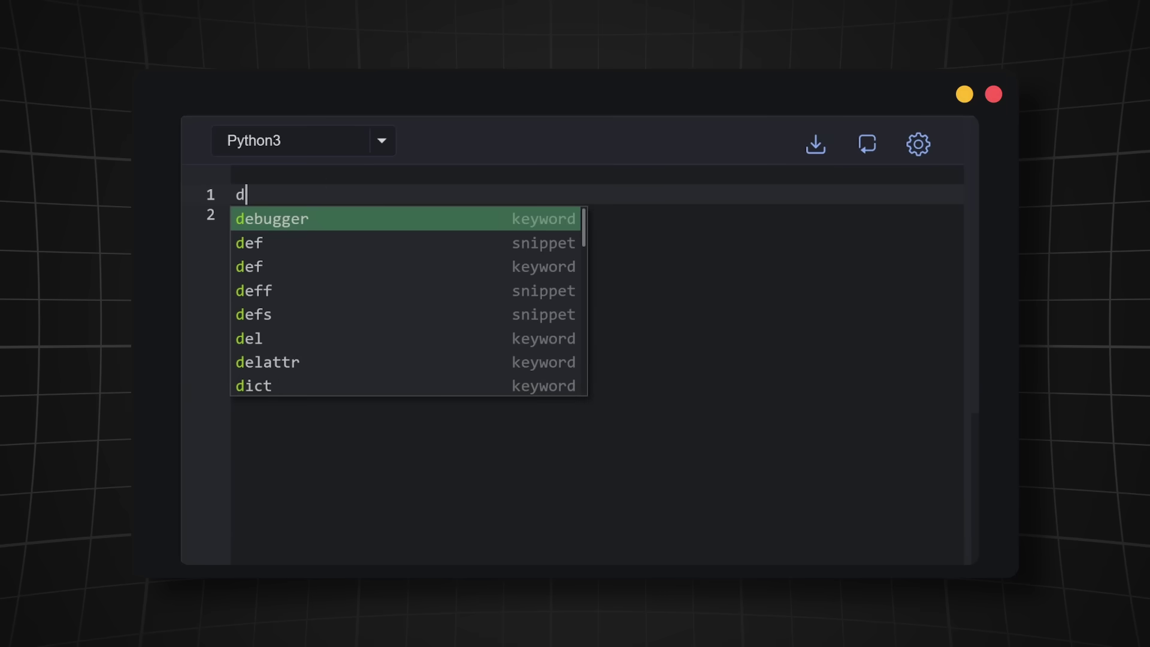
pyautogui.write('ef')
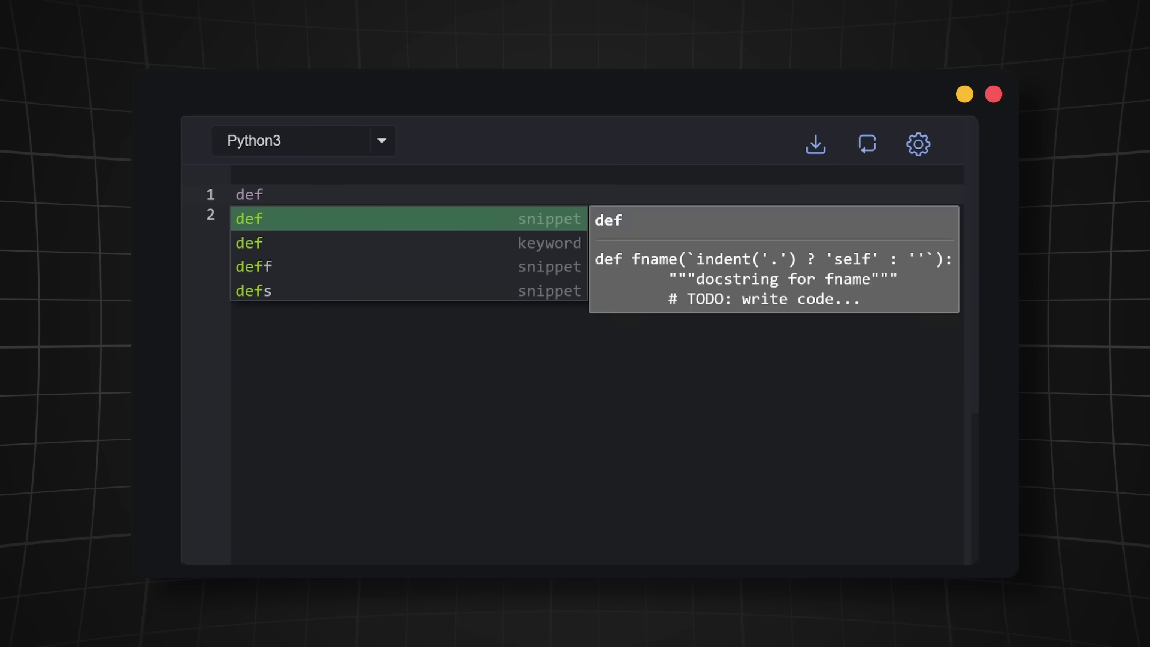
pyautogui.write(' ma')
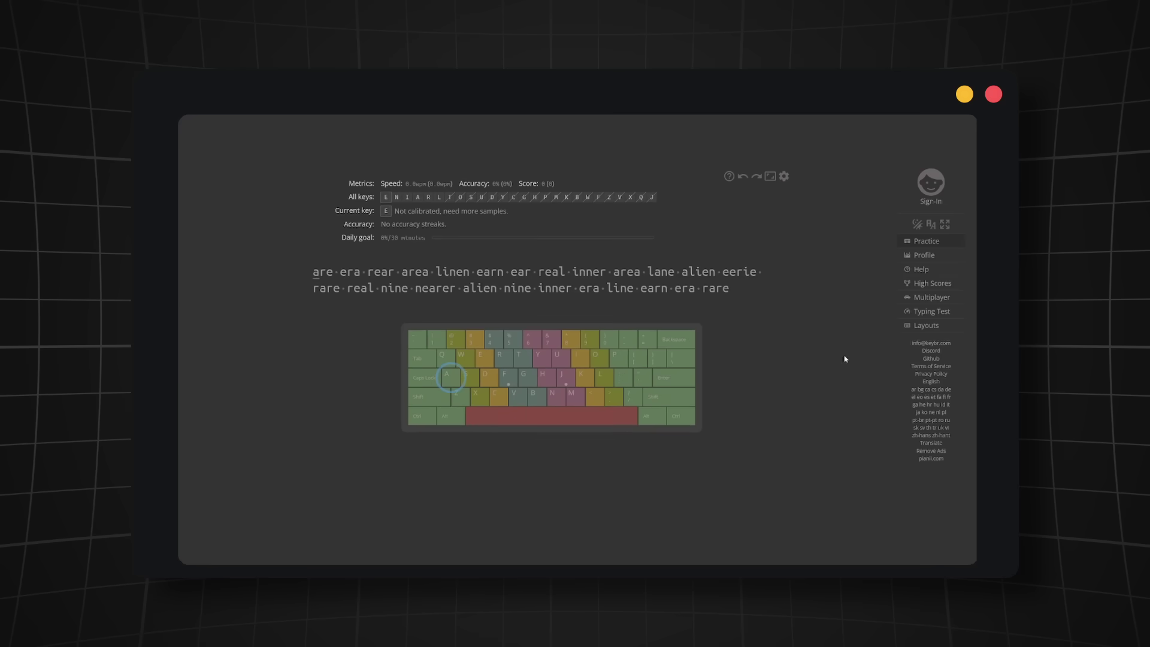
pyautogui.write('are era rear area linen ear')
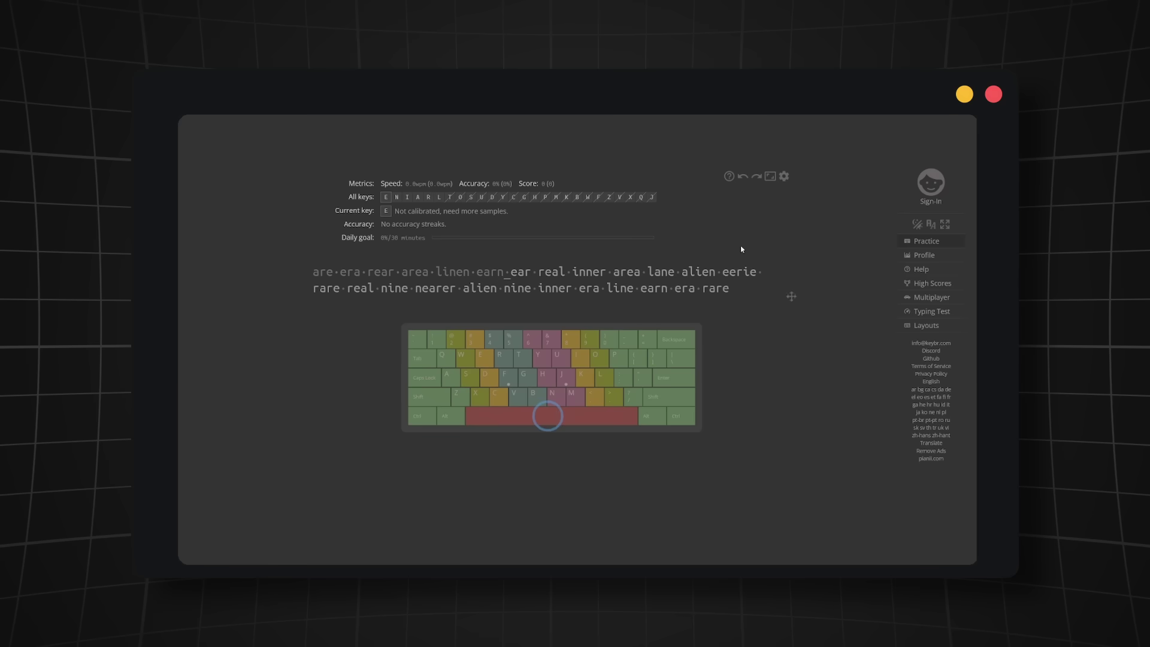
# Step: Choose Python syntax in Keybr's Source Code lesson settings
pyautogui.click(783, 176)
pyautogui.click(676, 231)
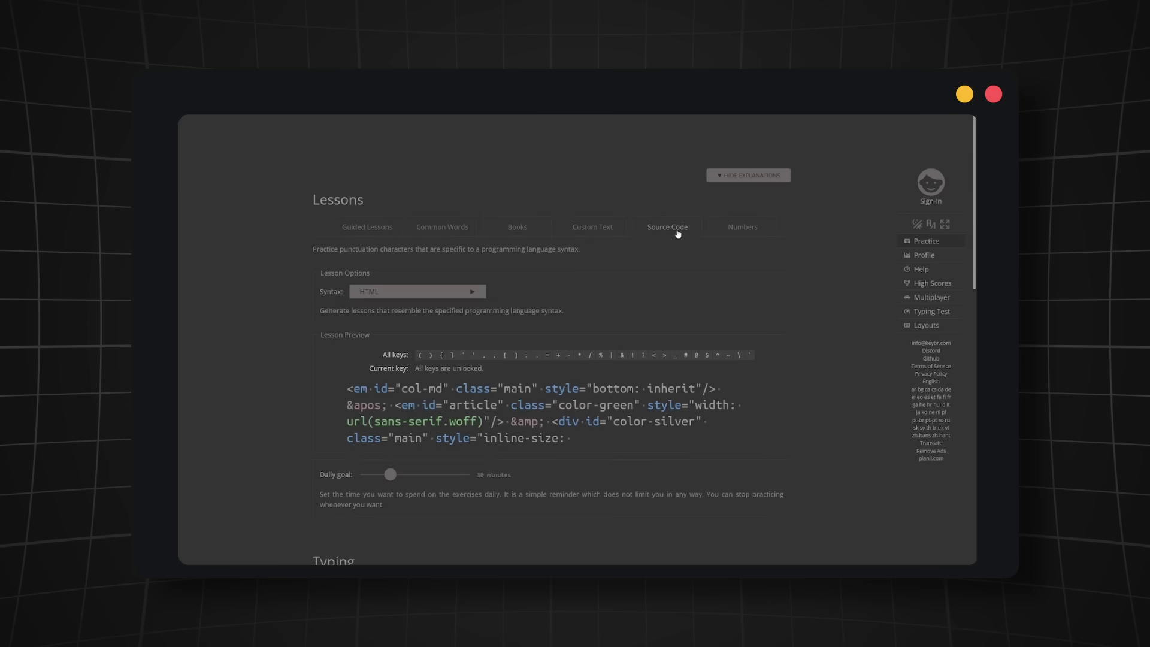
pyautogui.click(471, 293)
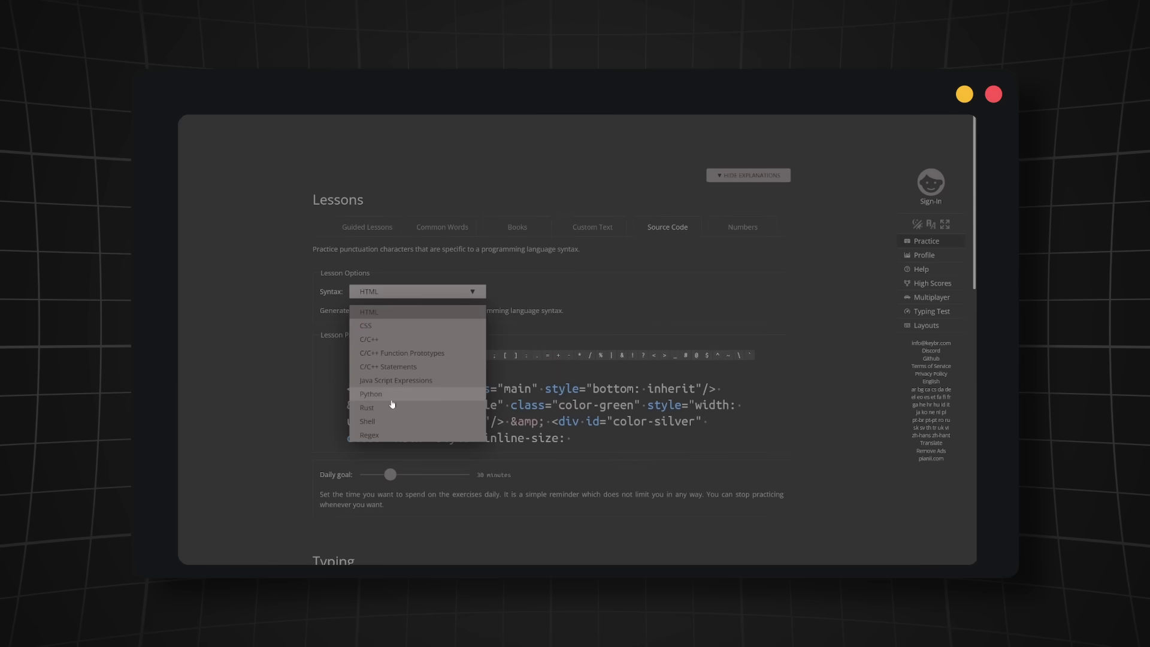
pyautogui.click(391, 398)
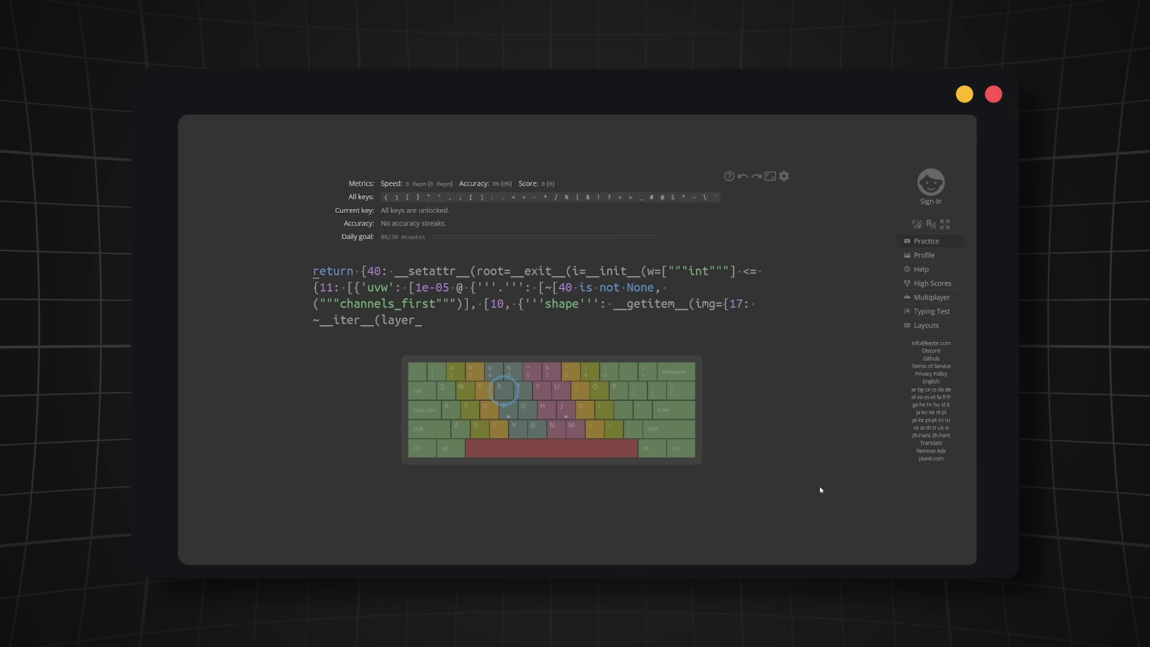